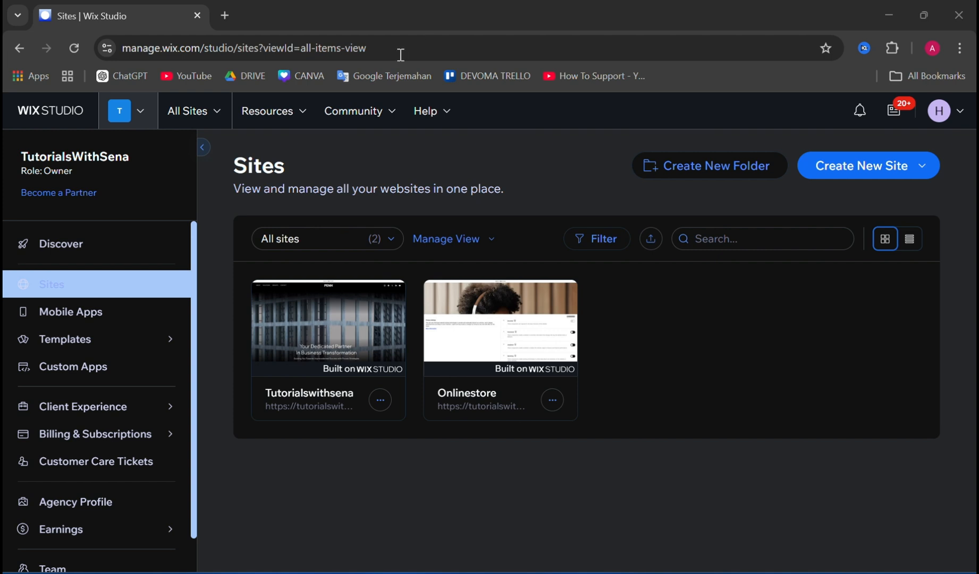
- Open the Tutorialswithsena site from the sites list and start editing it
mouse_move(389, 308)
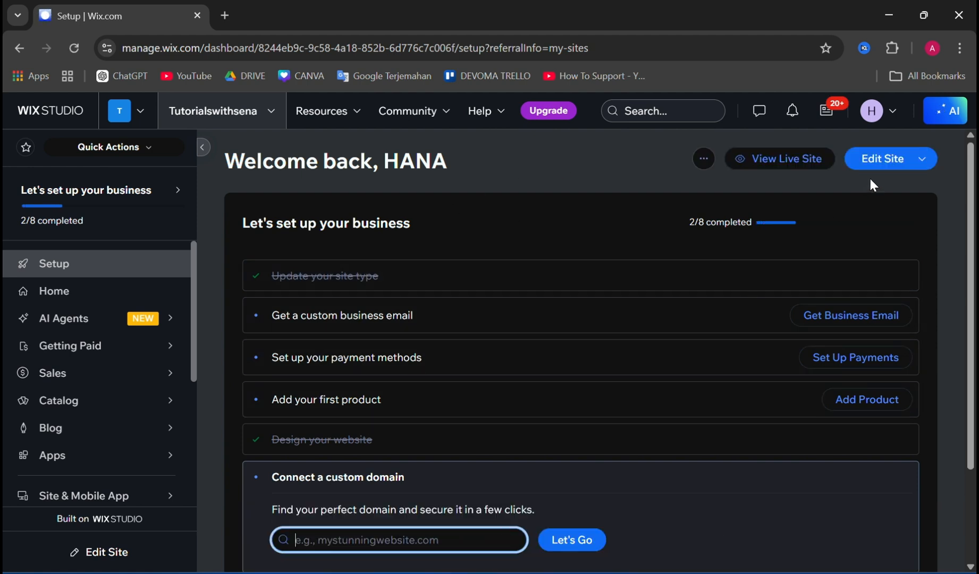
click(895, 167)
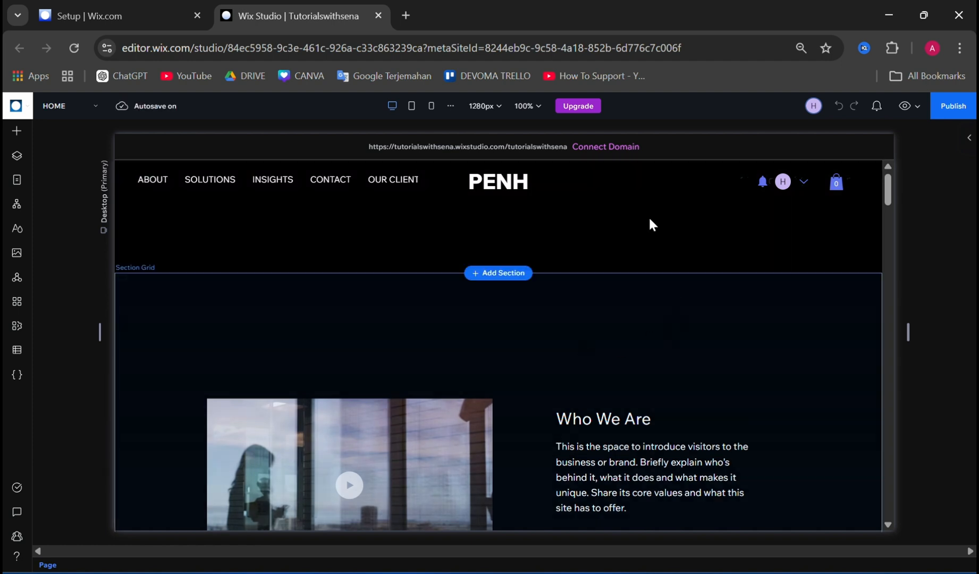
- Add a new section directly below the header on the home page and apply the three-row section grid to it
scroll(596, 323, down, 3)
scroll(598, 319, up, 3)
click(507, 277)
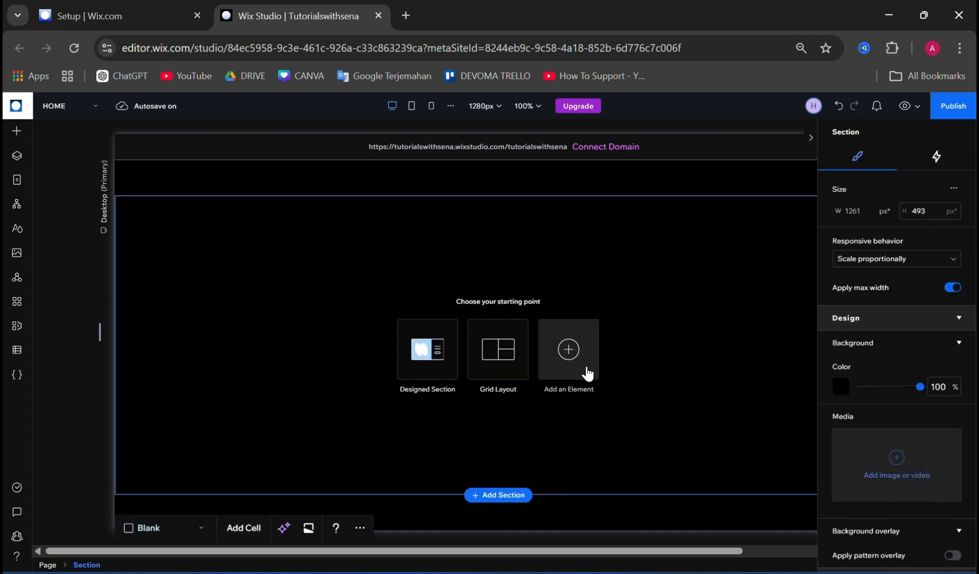
click(582, 371)
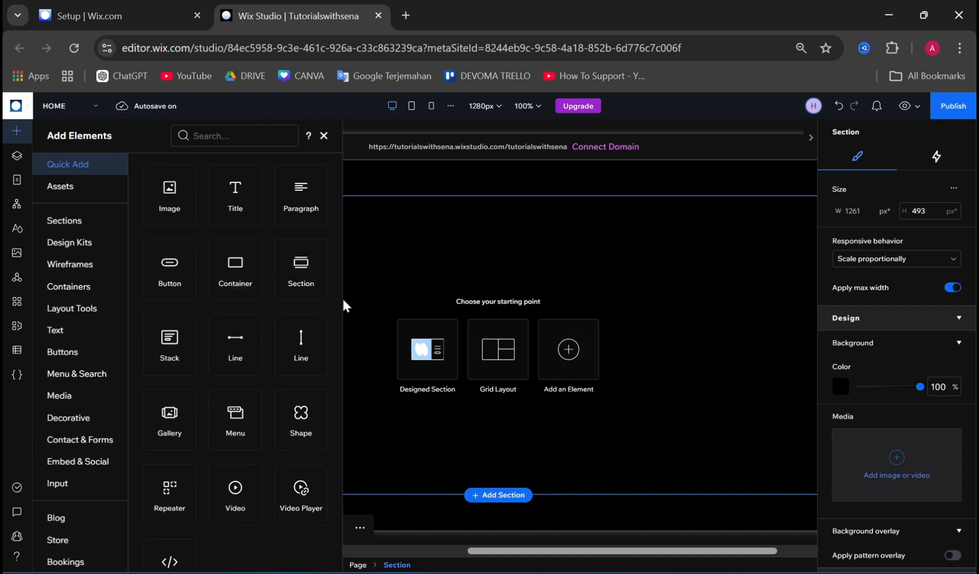
click(72, 308)
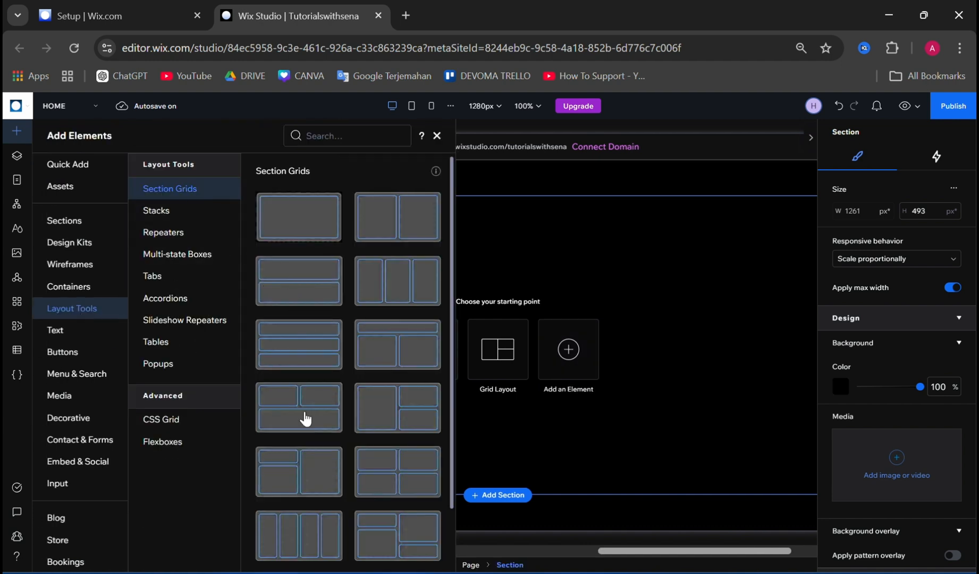
scroll(306, 415, down, 1)
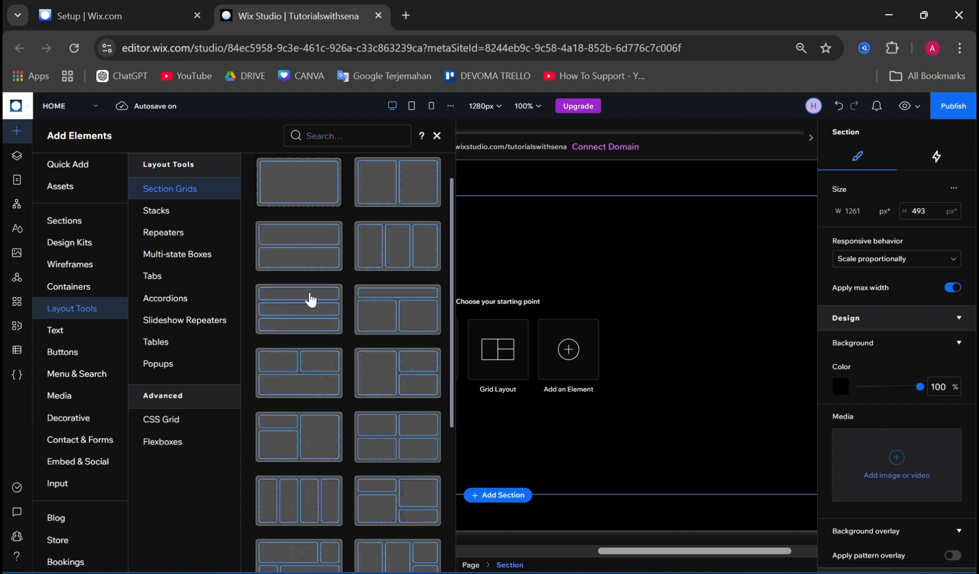
drag(311, 317, 502, 262)
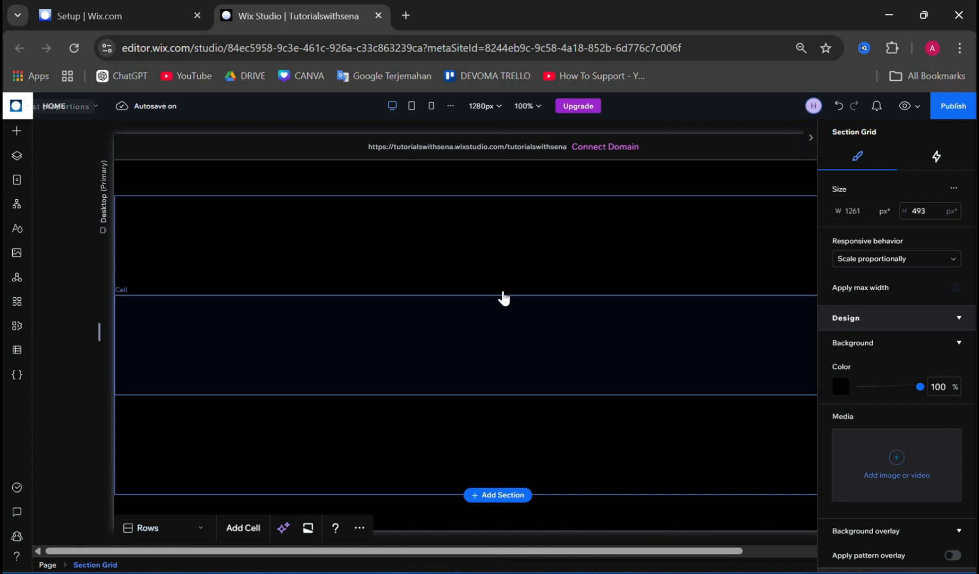
- Shrink the top row of the new section grid so the whole section is about 418 px high
scroll(553, 384, down, 2)
scroll(555, 384, up, 3)
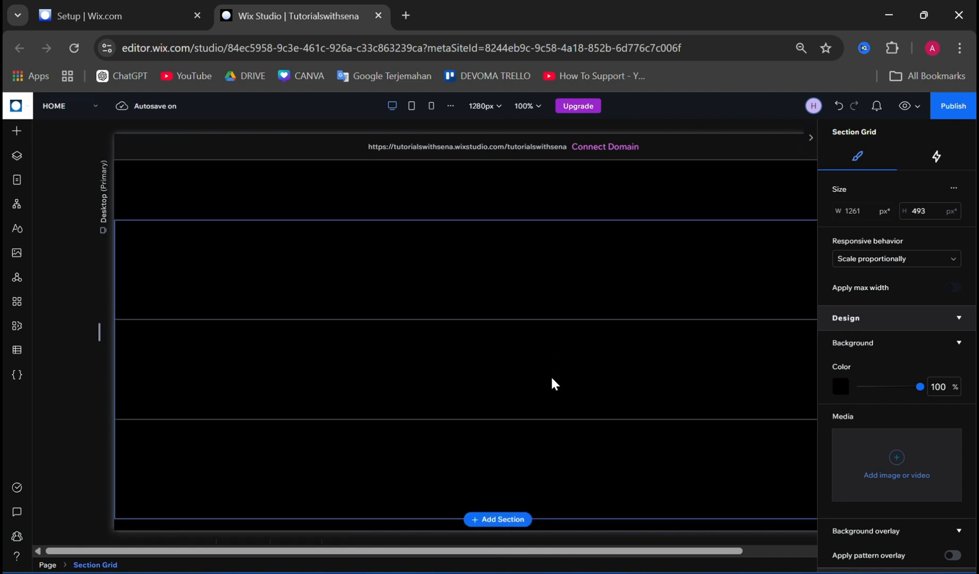
scroll(537, 351, up, 1)
scroll(500, 430, down, 2)
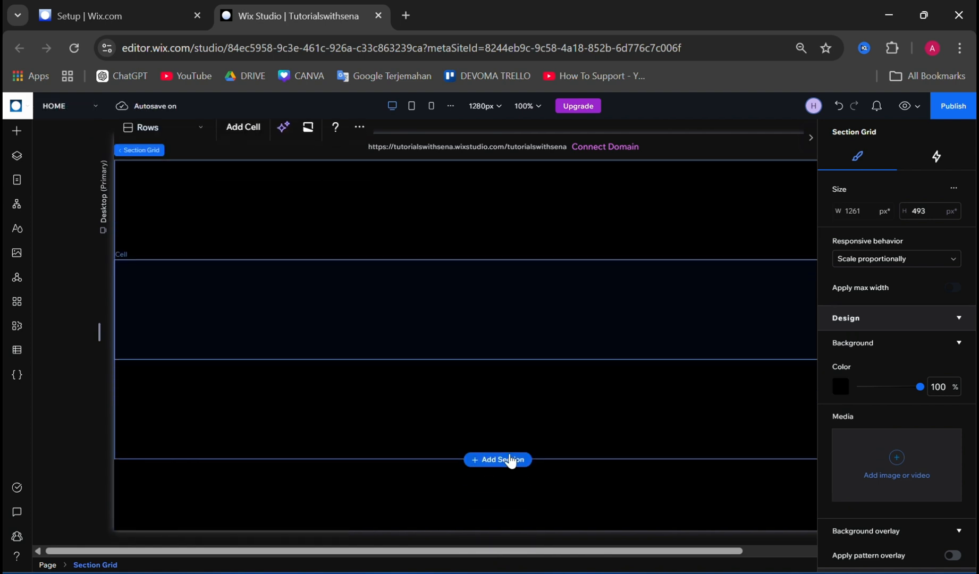
scroll(498, 302, up, 2)
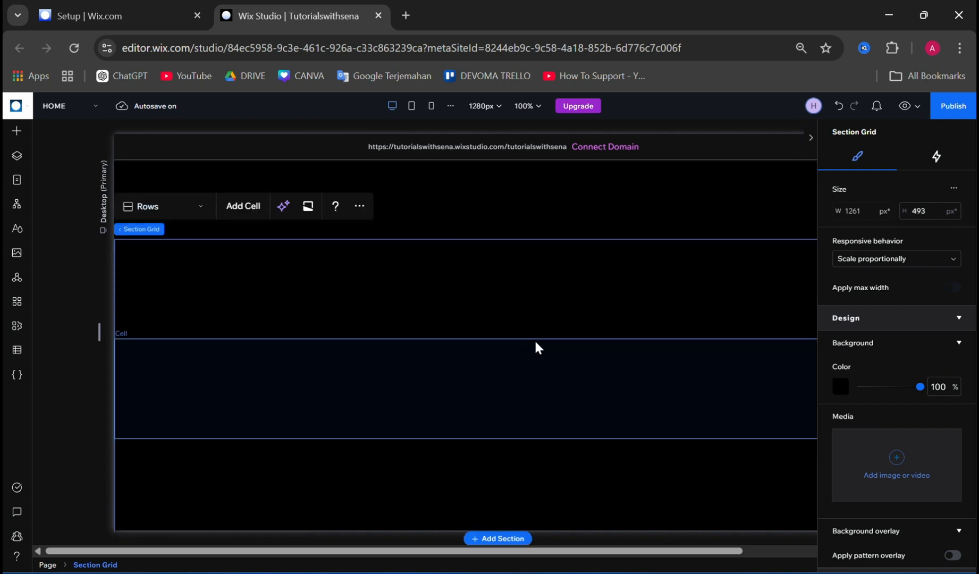
drag(533, 339, 529, 293)
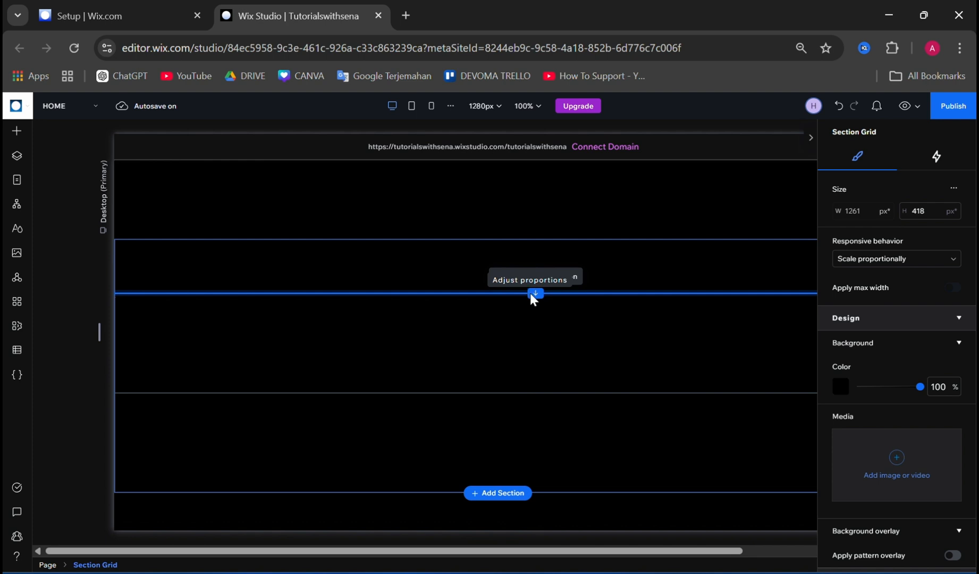
scroll(514, 242, down, 1)
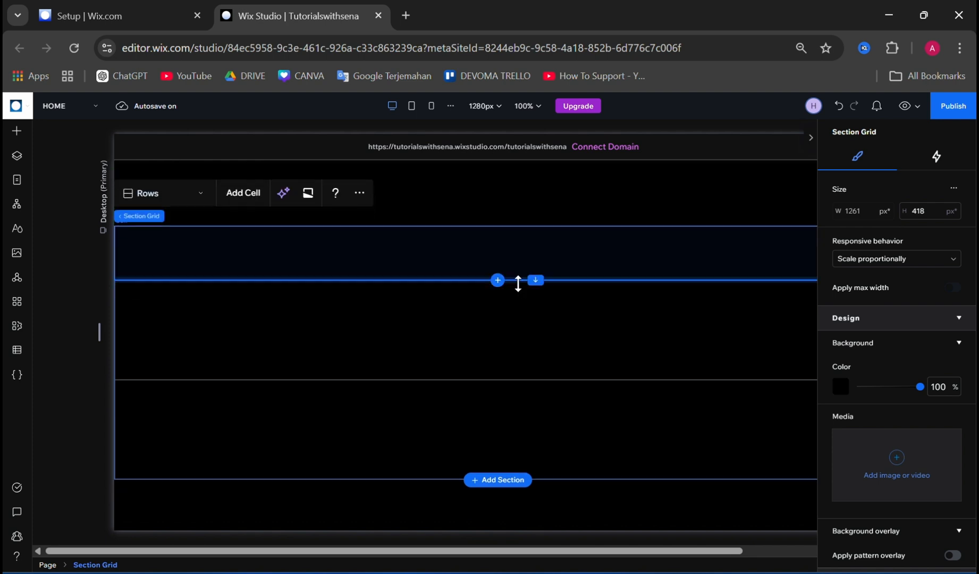
scroll(518, 286, down, 3)
scroll(518, 287, up, 3)
scroll(520, 288, down, 6)
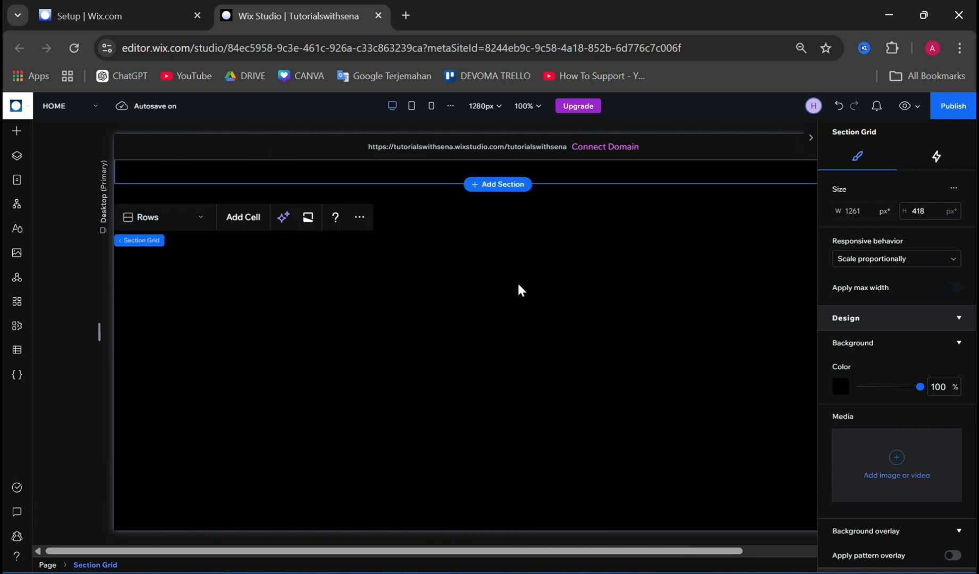
scroll(519, 290, up, 6)
- Fill the background of the grid's top cell with the theme color #5966DA at 100% opacity
click(474, 317)
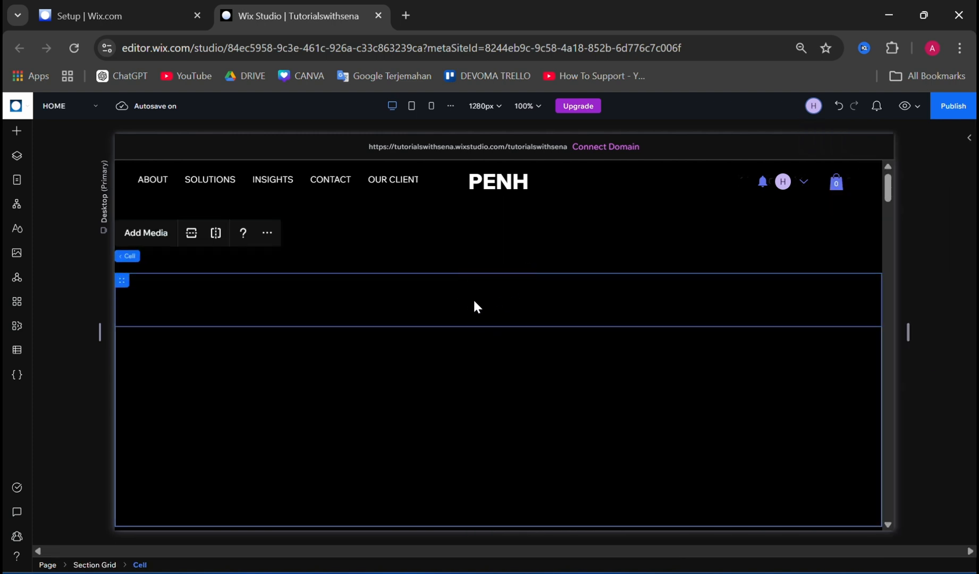
right_click(474, 301)
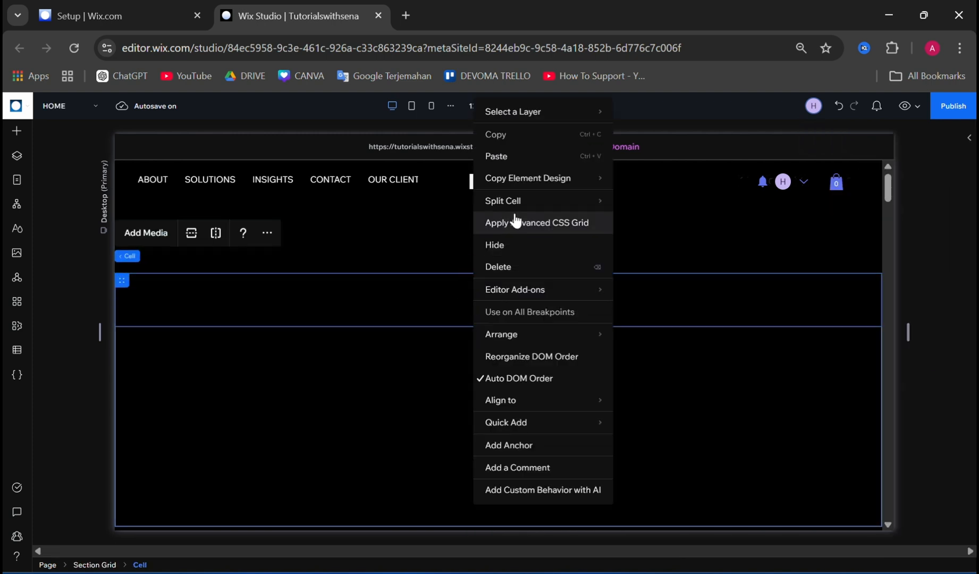
mouse_move(545, 118)
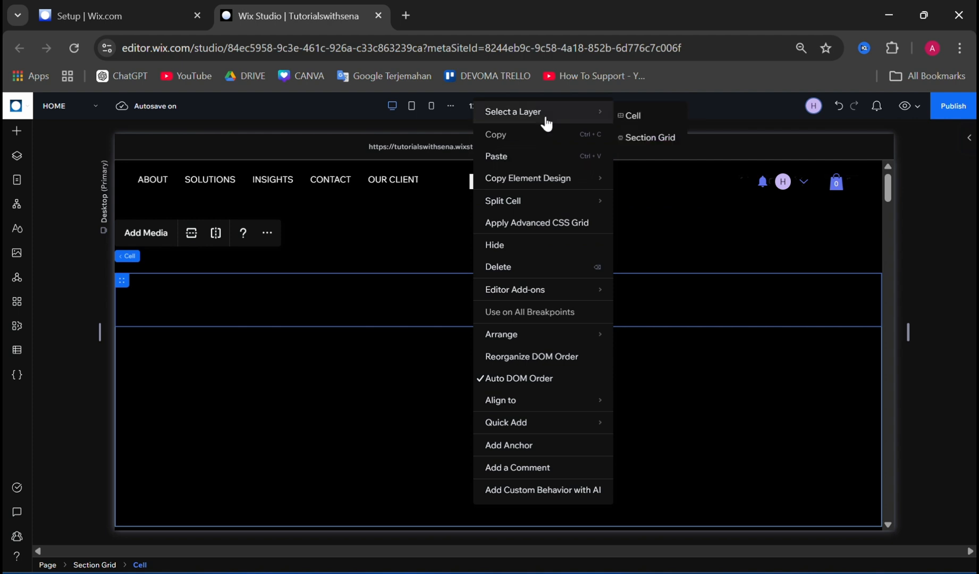
click(634, 116)
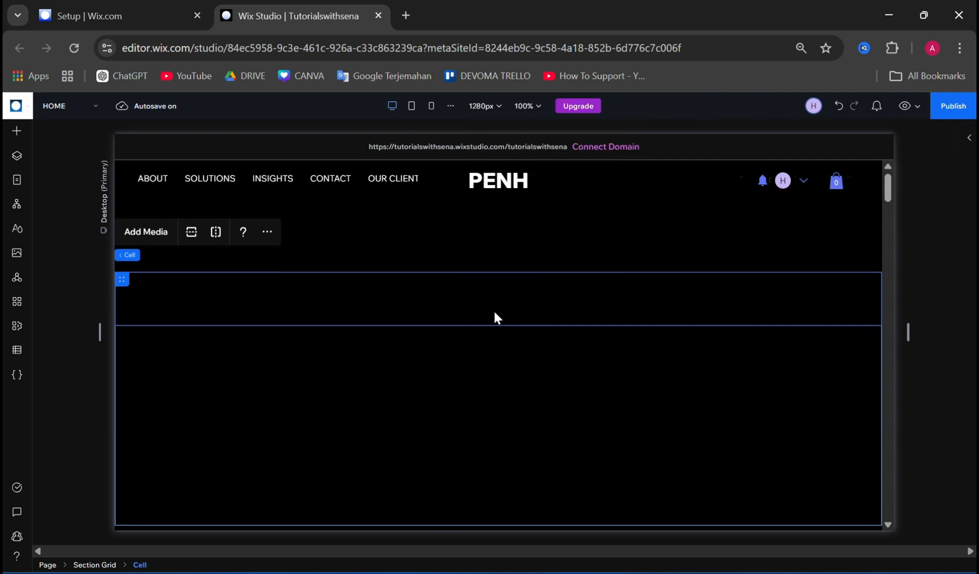
scroll(497, 308, down, 1)
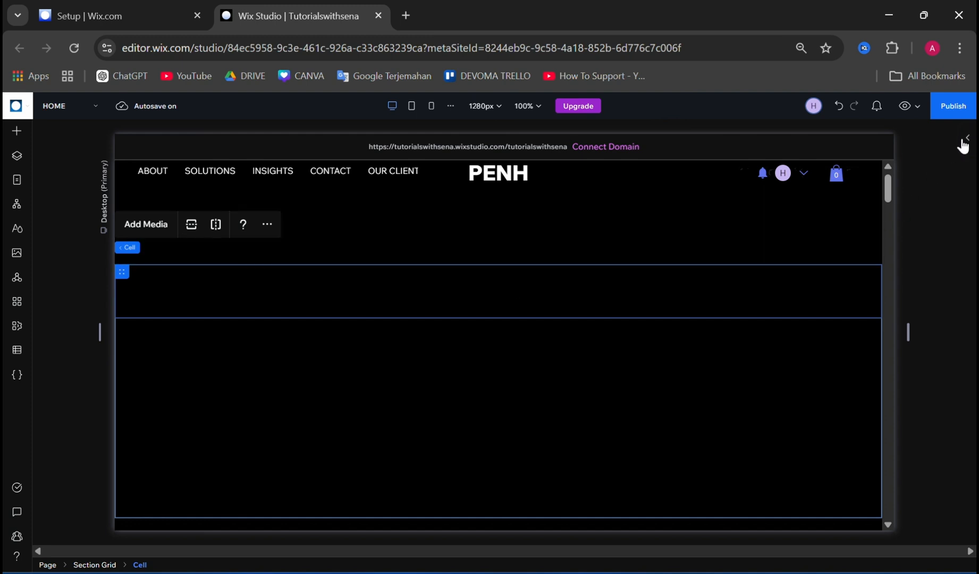
click(964, 139)
scroll(890, 389, down, 2)
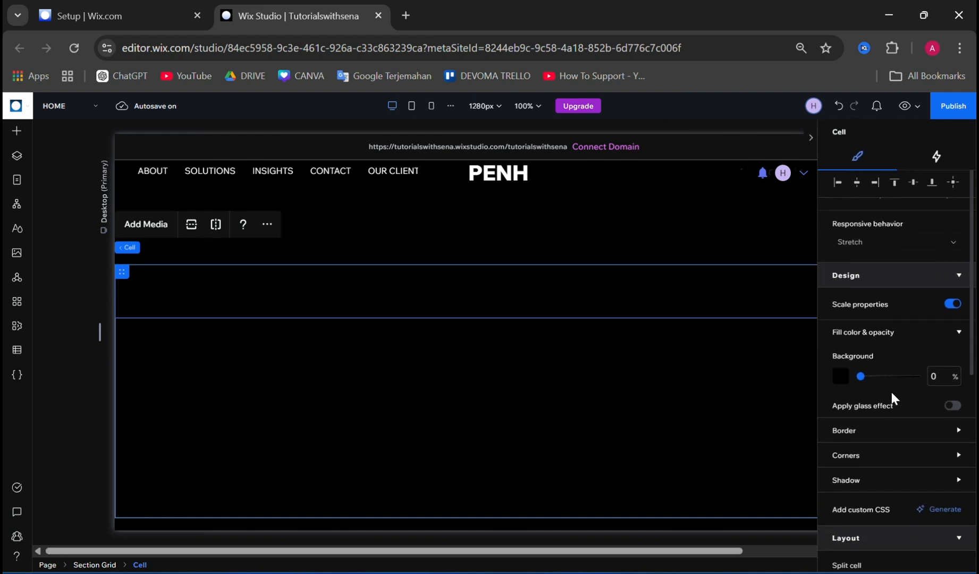
click(842, 328)
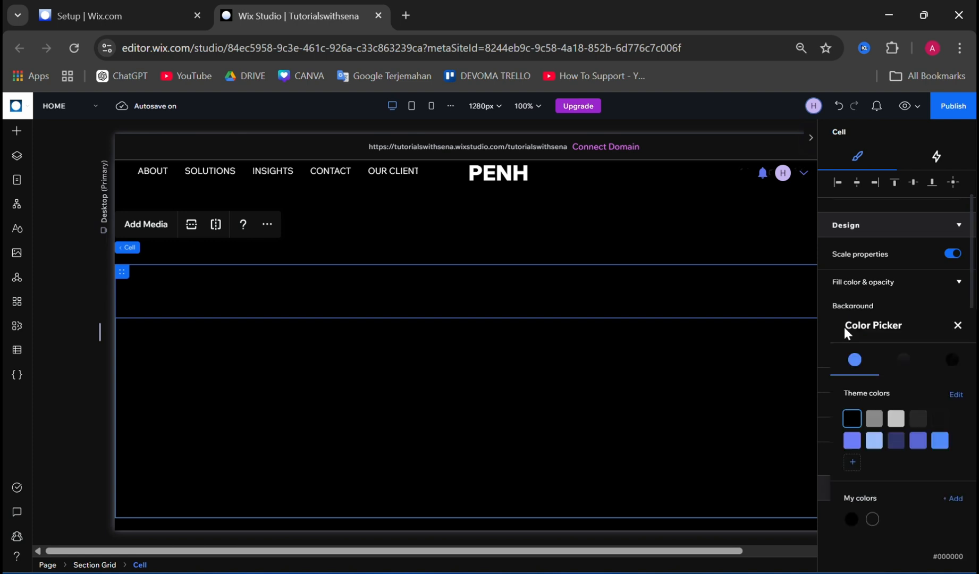
click(895, 417)
click(874, 443)
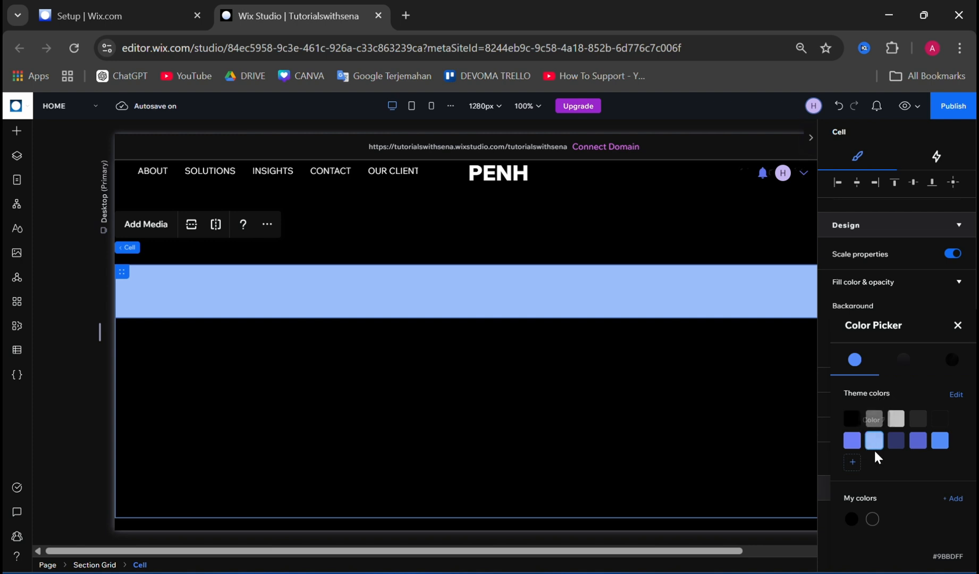
click(920, 441)
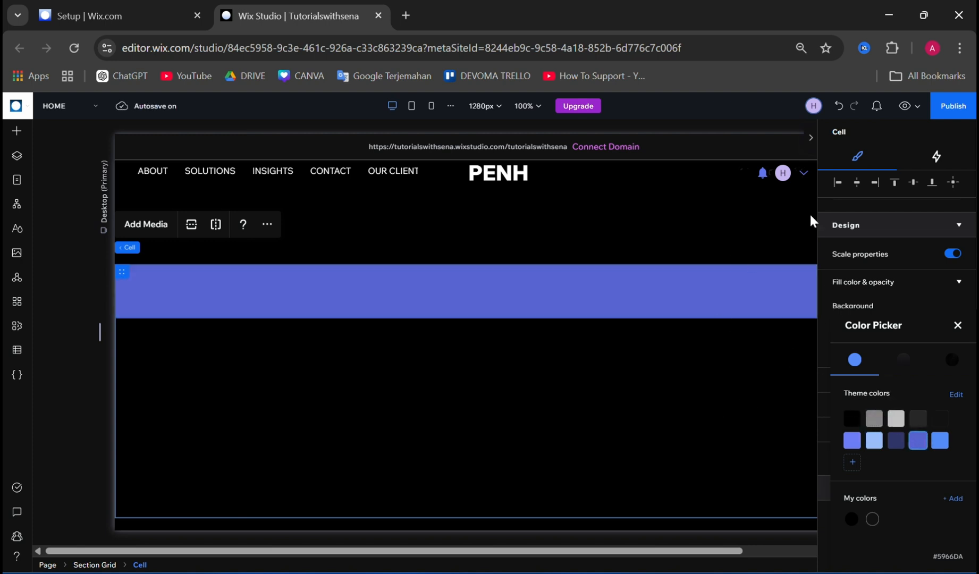
click(809, 126)
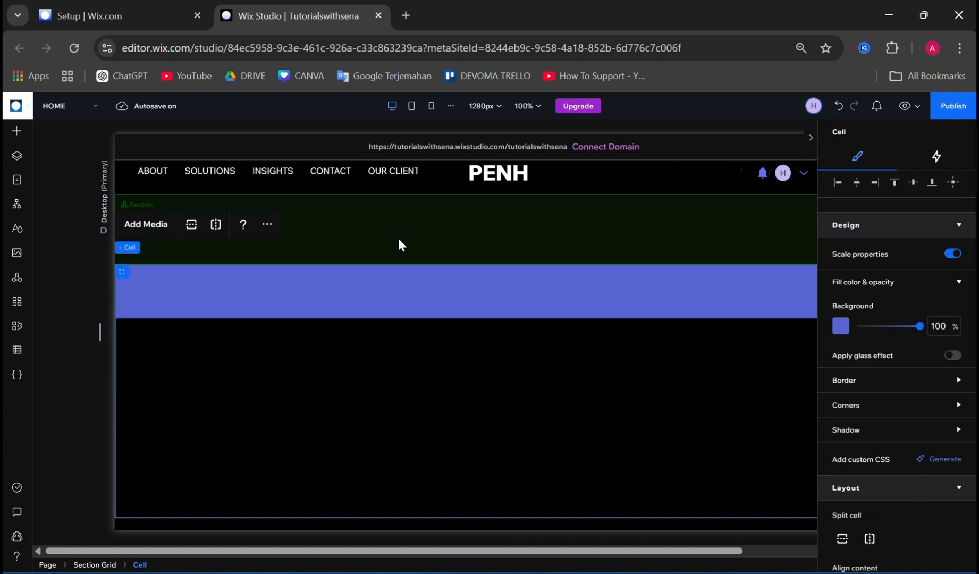
- Place a title text element in the middle of the colored top cell
click(16, 133)
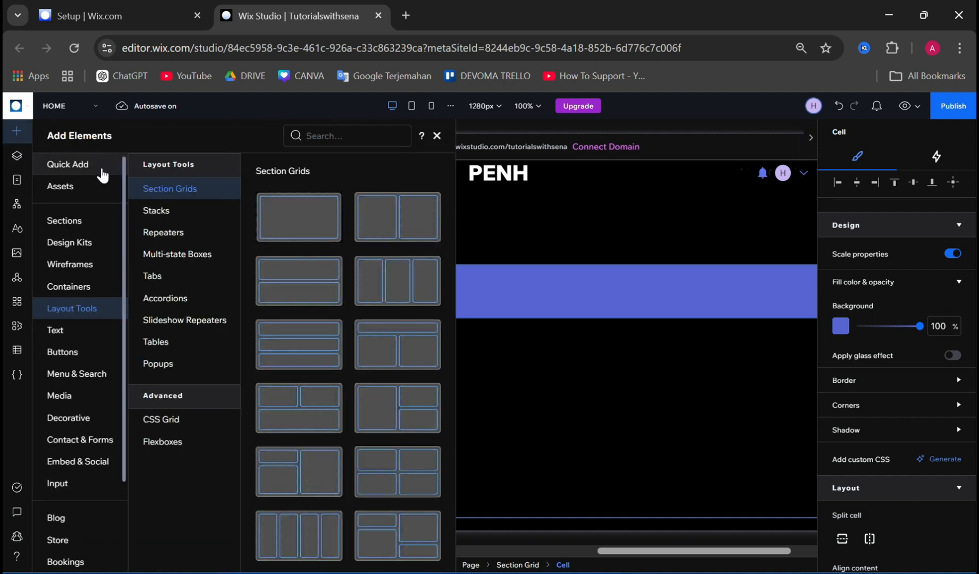
click(86, 161)
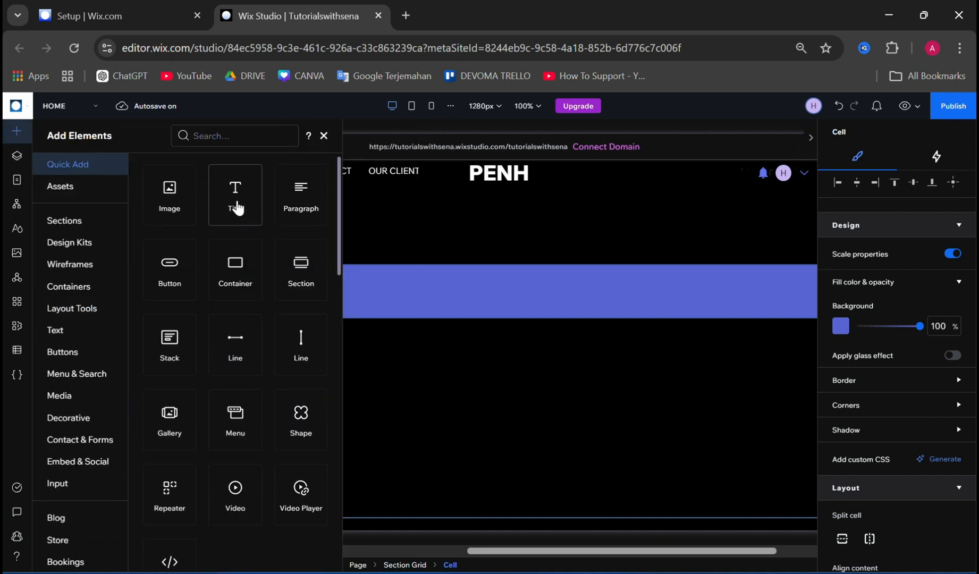
drag(236, 207, 504, 291)
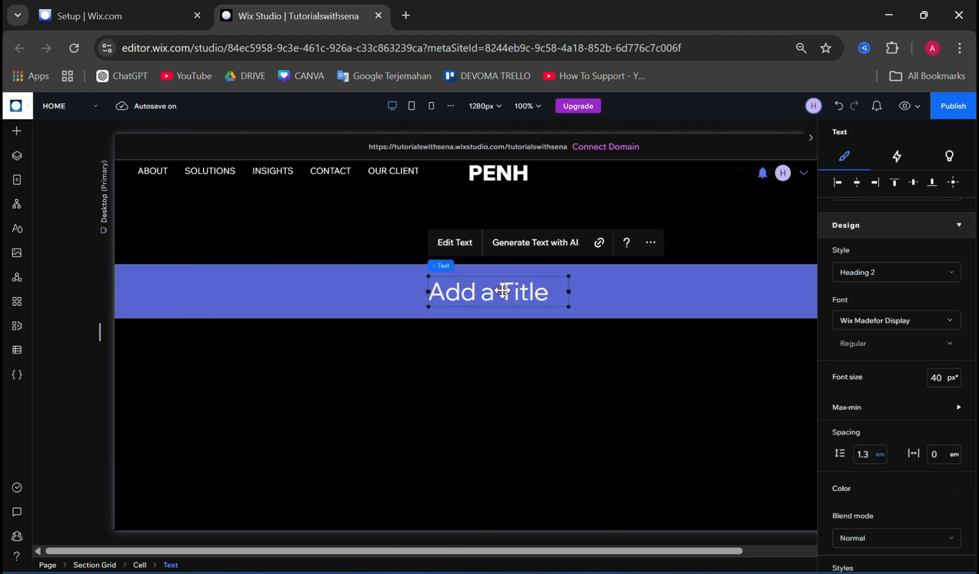
- Replace the title's placeholder text with "DISCOUNT UP TO 35%, ONLY TODAY!"
double_click(505, 291)
key(Caps_Lock)
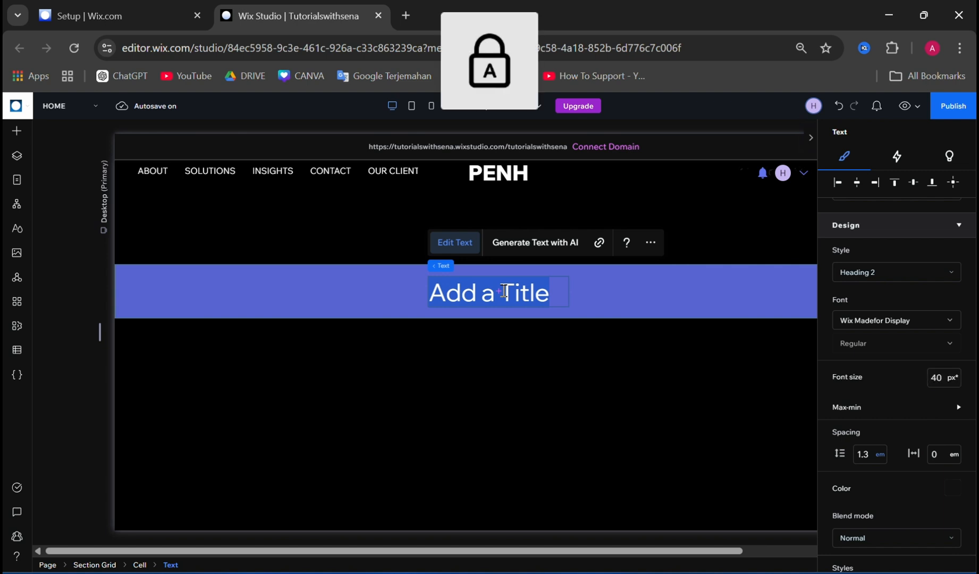
key(BackSpace)
text(DISCOU)
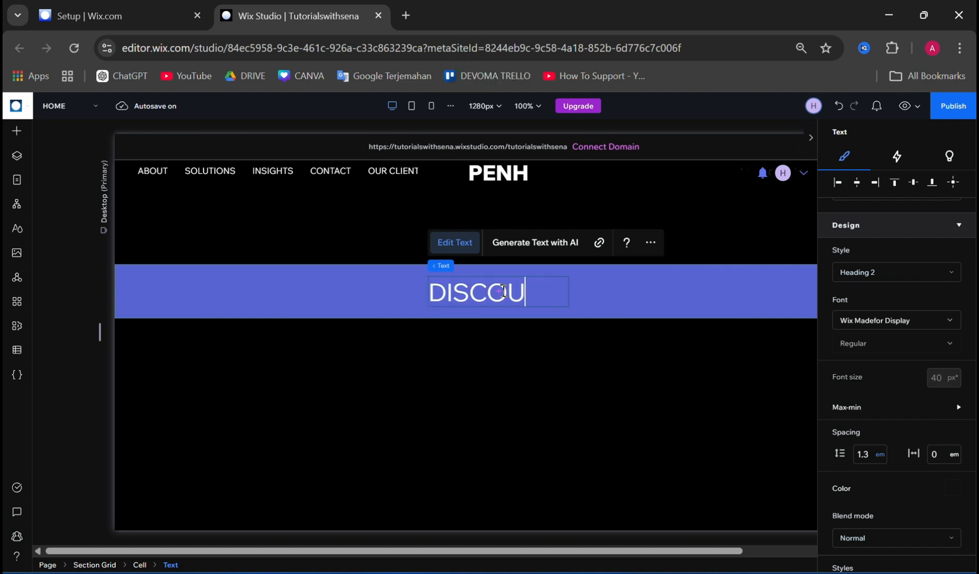
text(NT UP )
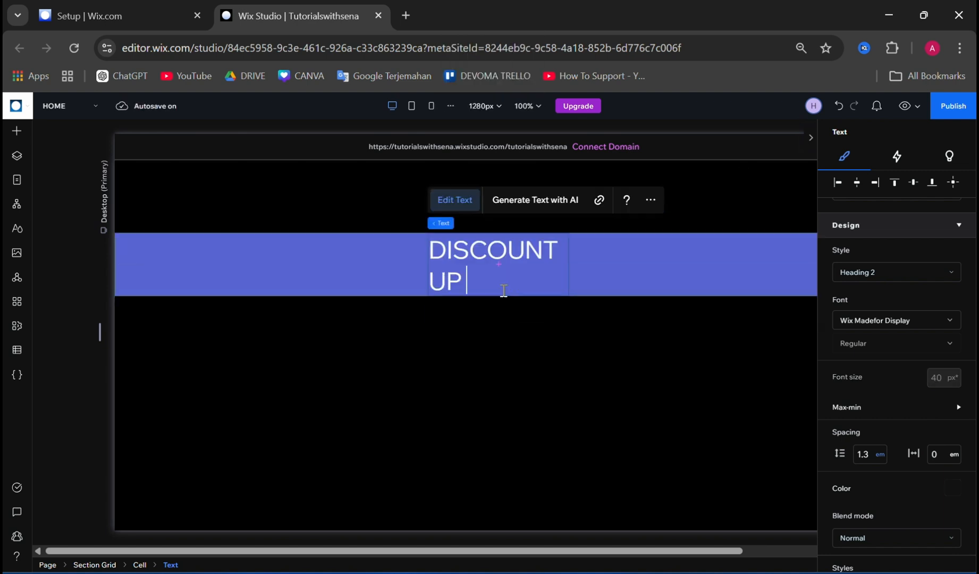
text(TO 35)
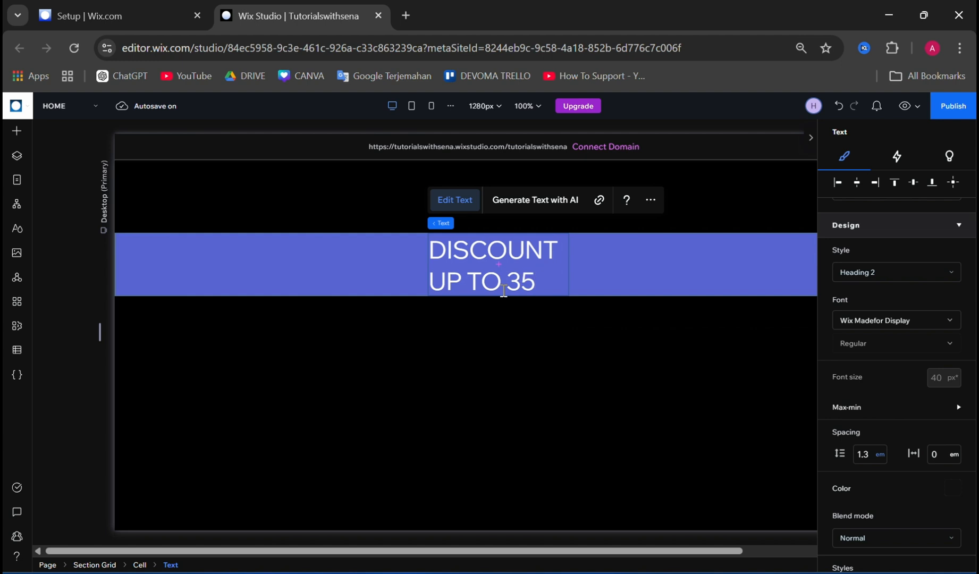
text(%, ONLY TODAY!)
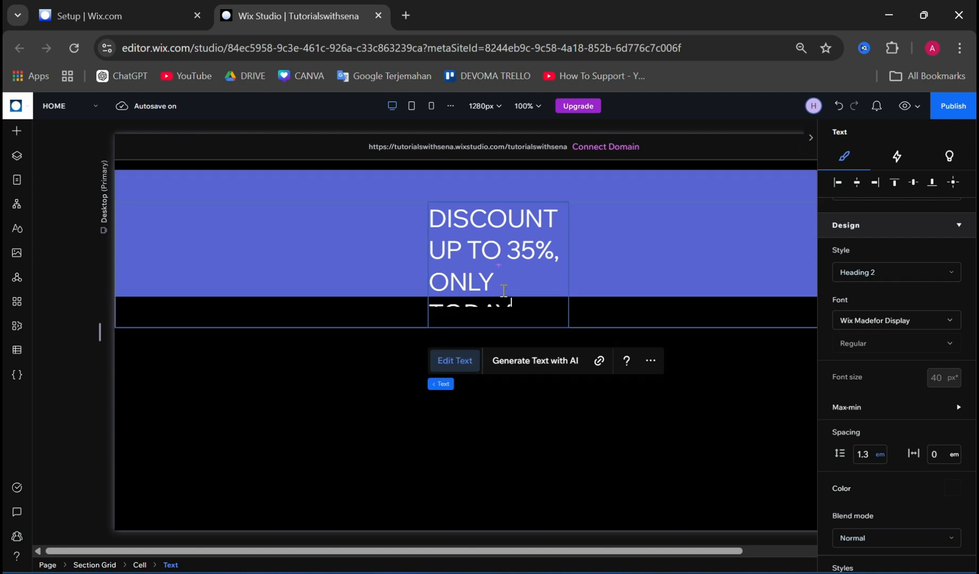
click(491, 239)
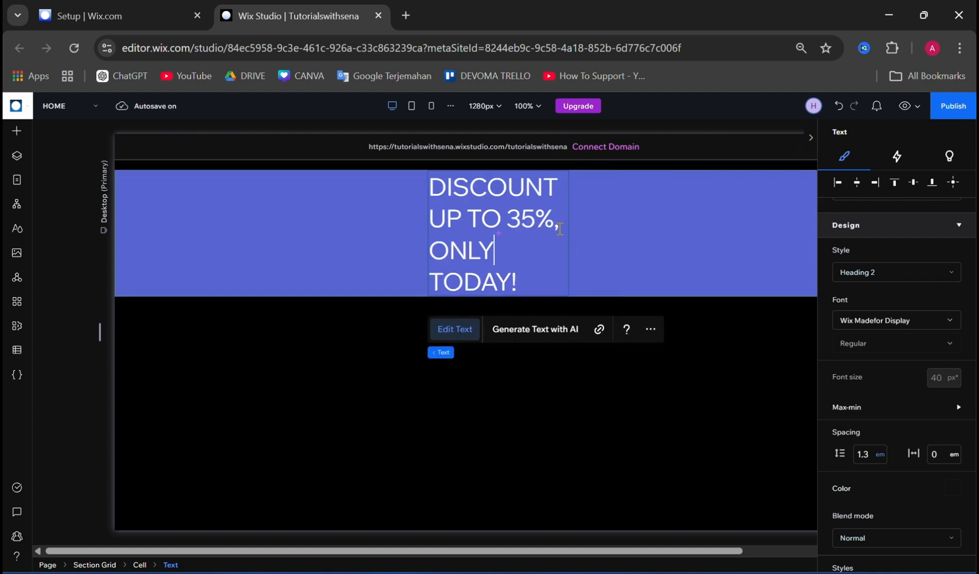
click(662, 247)
- Widen the title's text box so the text fits on one line and center it horizontally in the colored cell
click(435, 232)
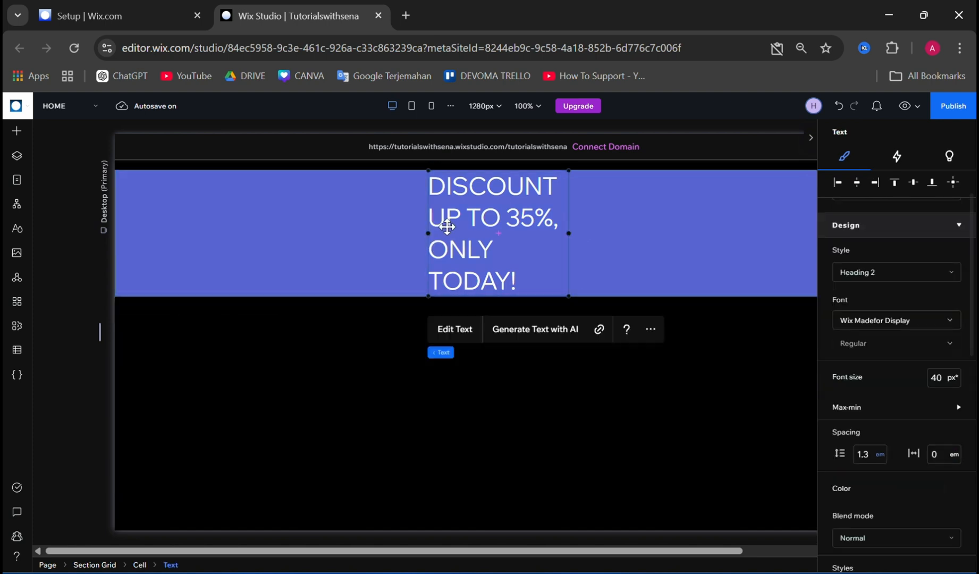
drag(429, 234, 109, 247)
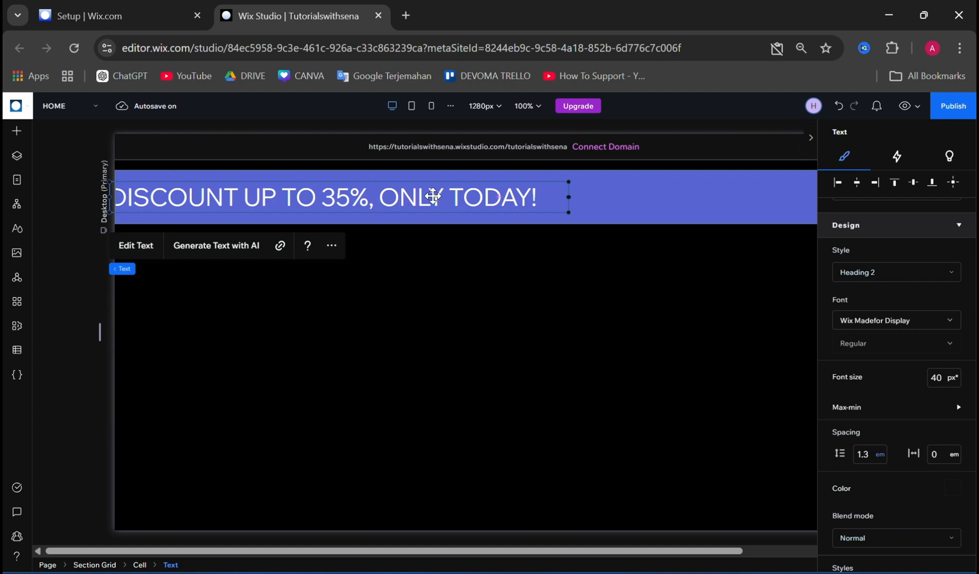
drag(435, 197, 525, 197)
scroll(545, 309, up, 2)
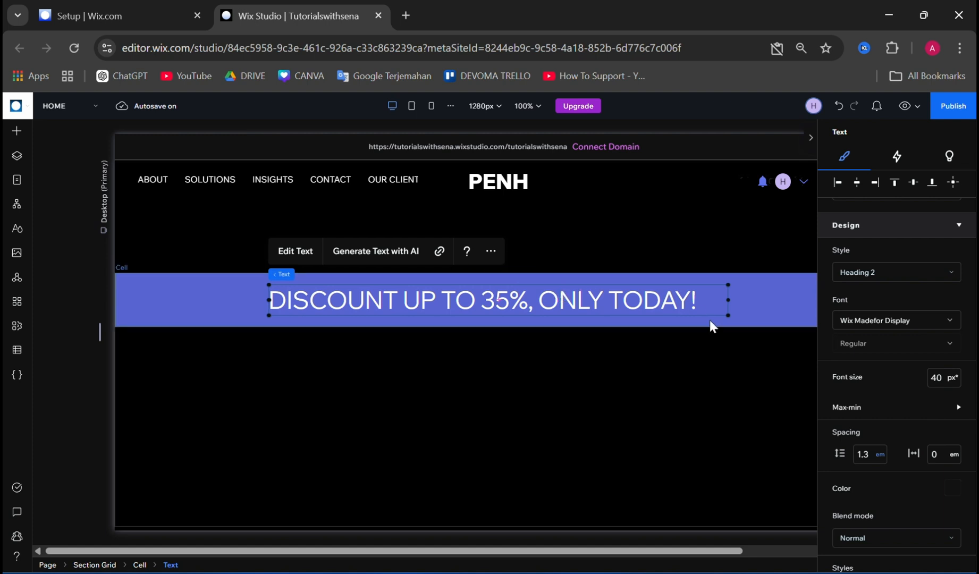
scroll(913, 366, down, 3)
scroll(913, 367, up, 4)
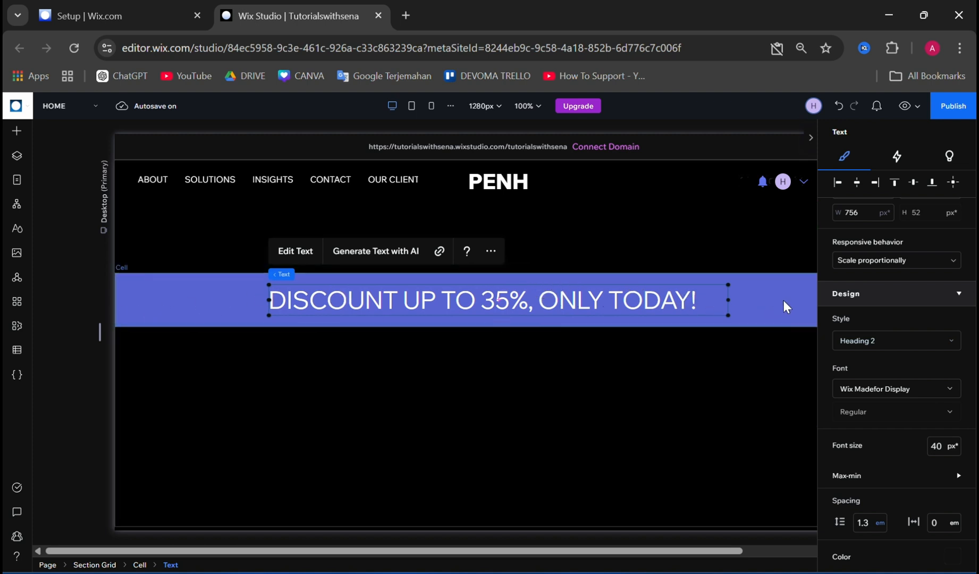
right_click(580, 299)
mouse_move(654, 116)
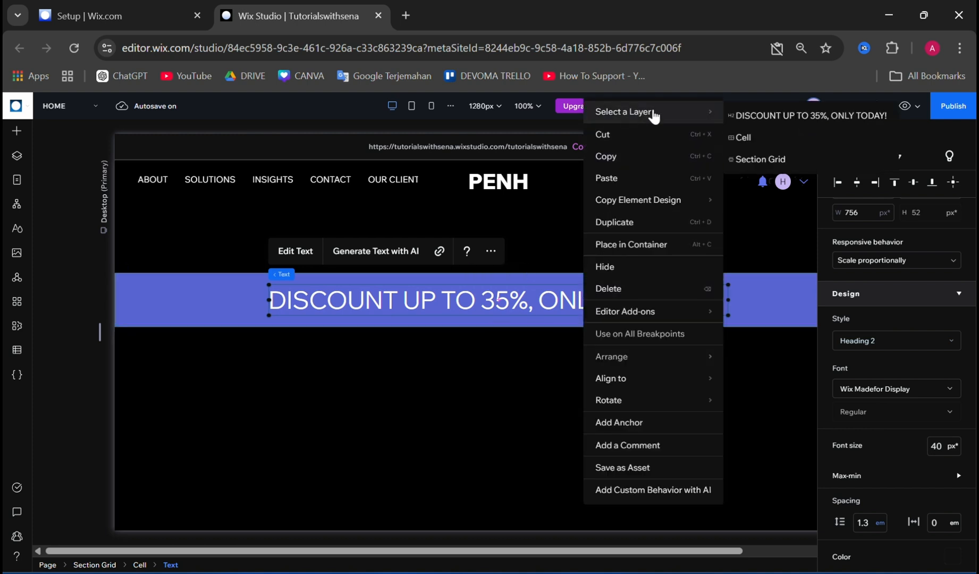
click(761, 123)
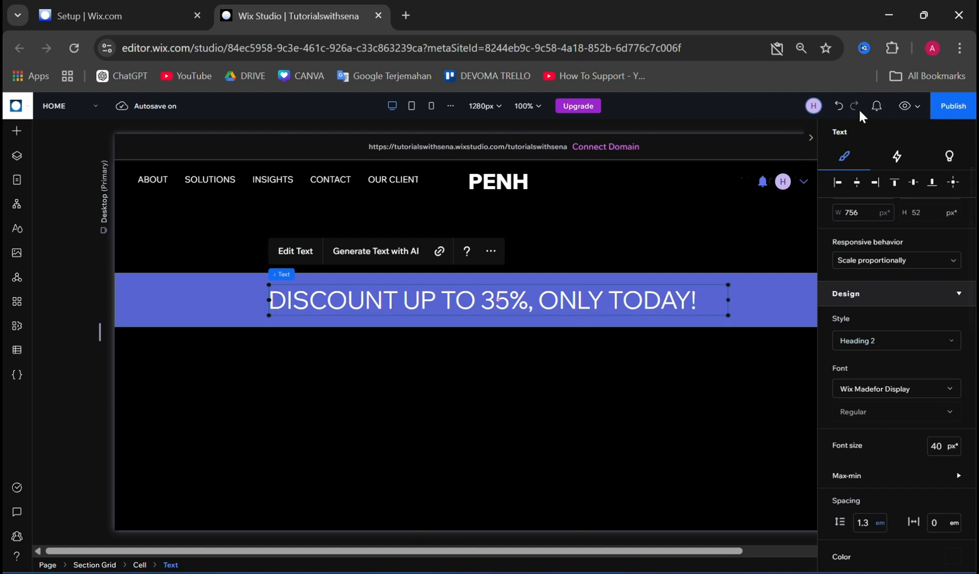
scroll(922, 357, down, 1)
scroll(922, 357, up, 2)
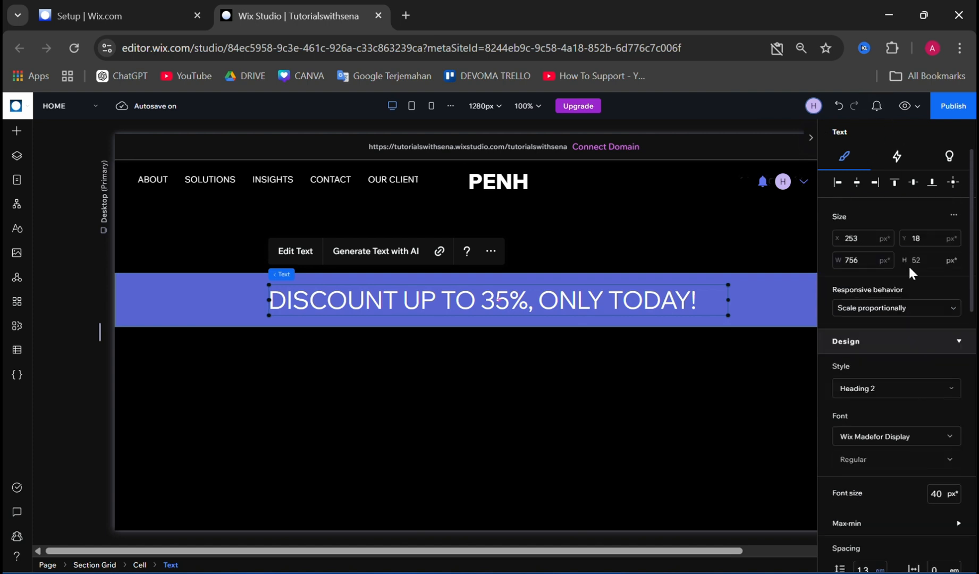
- Add a looping Cross animation to the discount title text
click(900, 155)
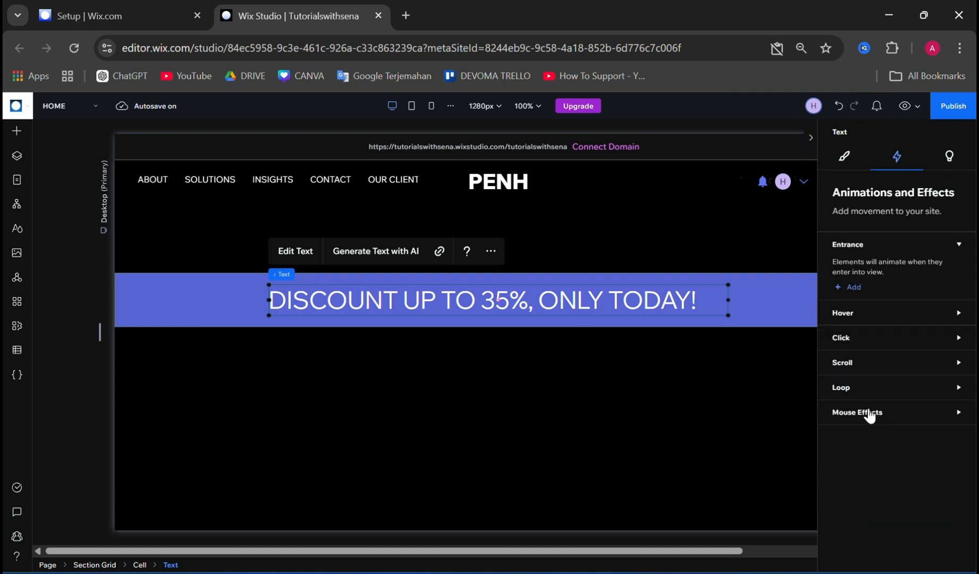
click(861, 393)
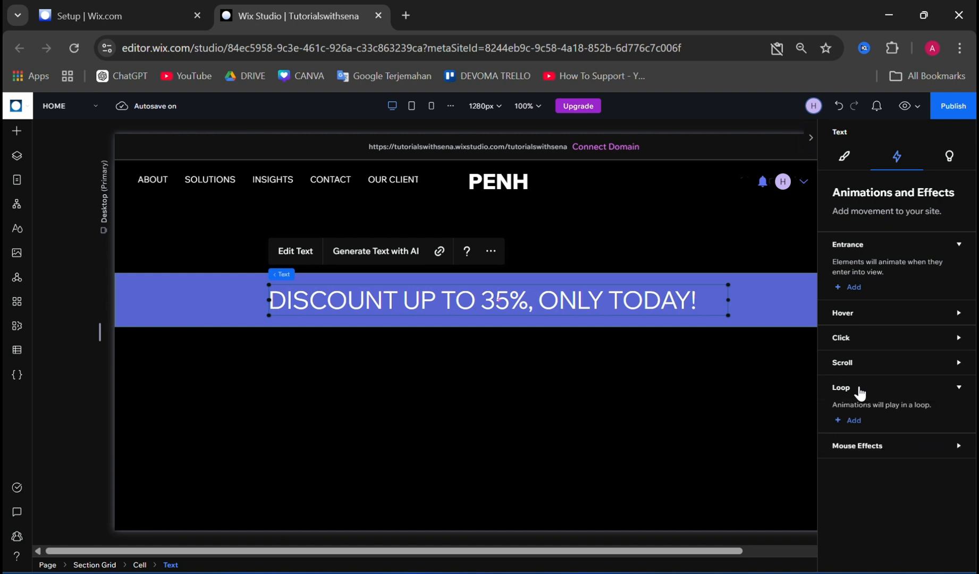
click(853, 420)
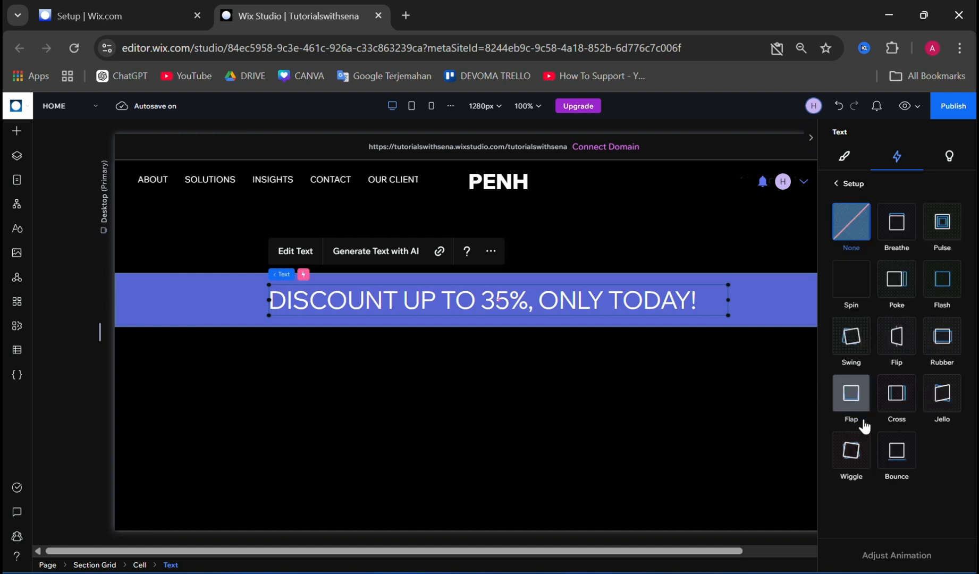
click(898, 410)
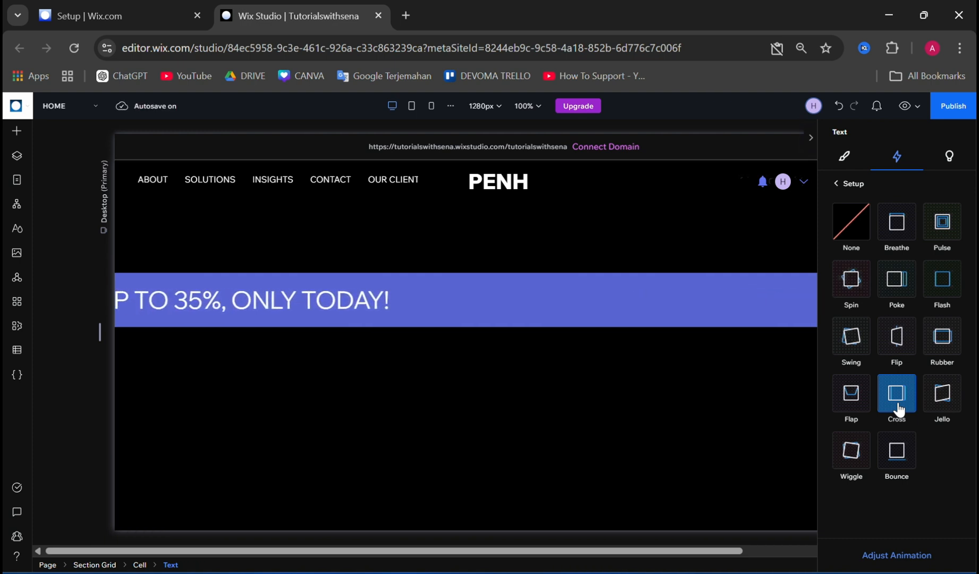
- Set the direction of the title's Cross animation to From left
click(898, 556)
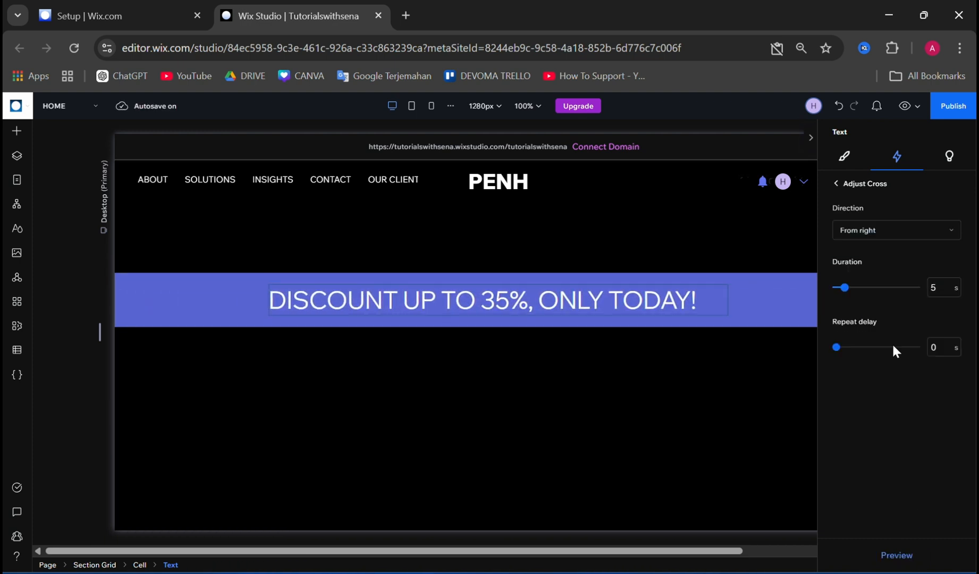
click(886, 235)
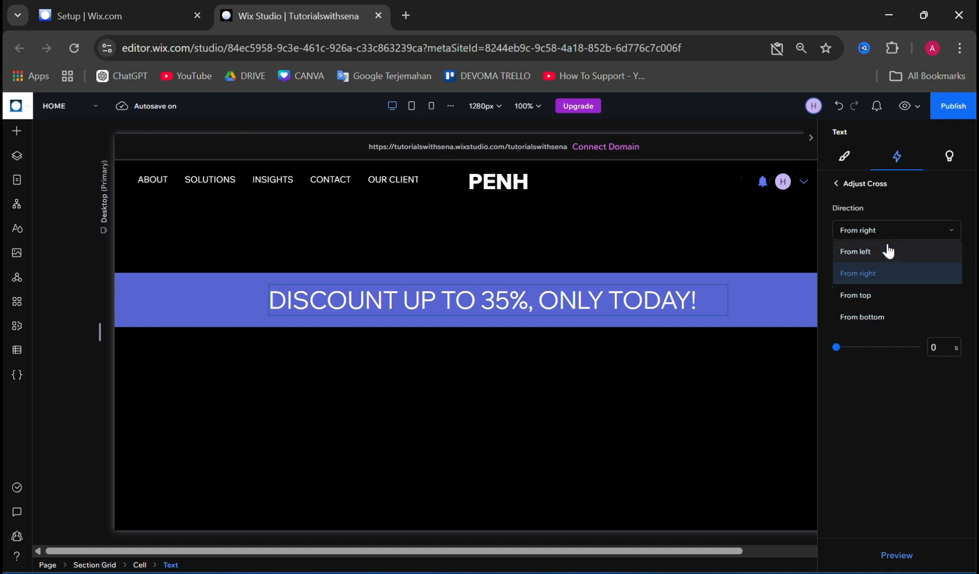
click(888, 259)
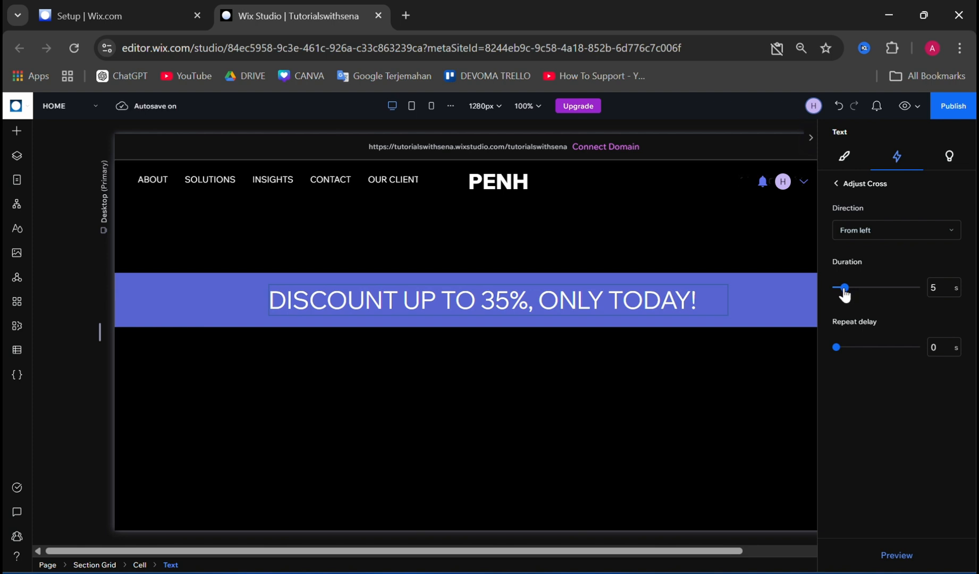
- Deselect the title text and preview the site to watch the animated discount banner
click(770, 458)
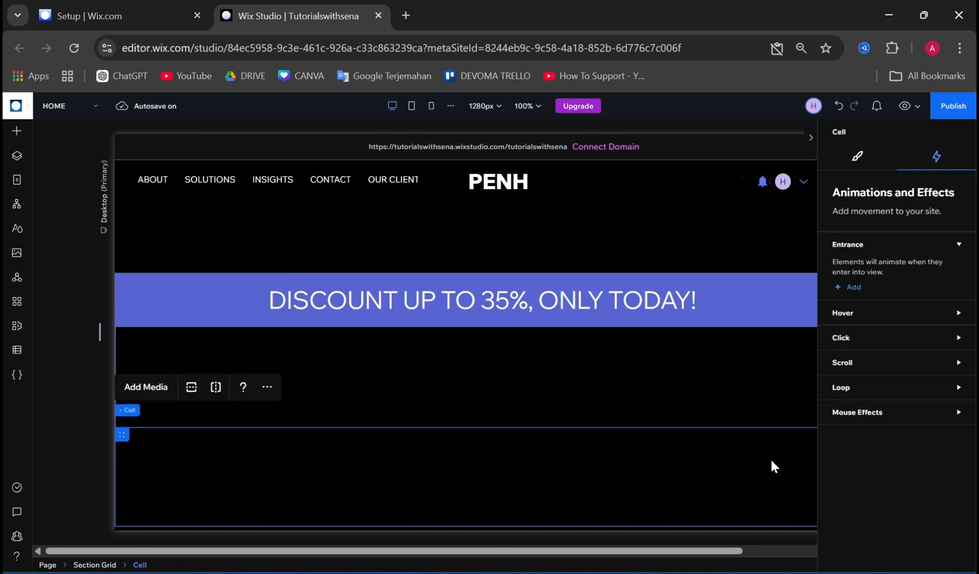
click(903, 107)
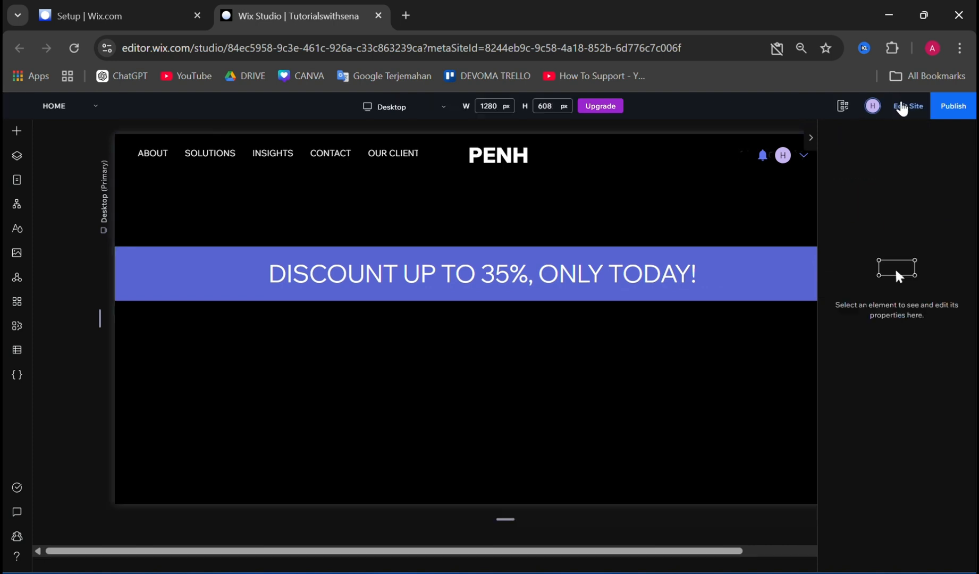